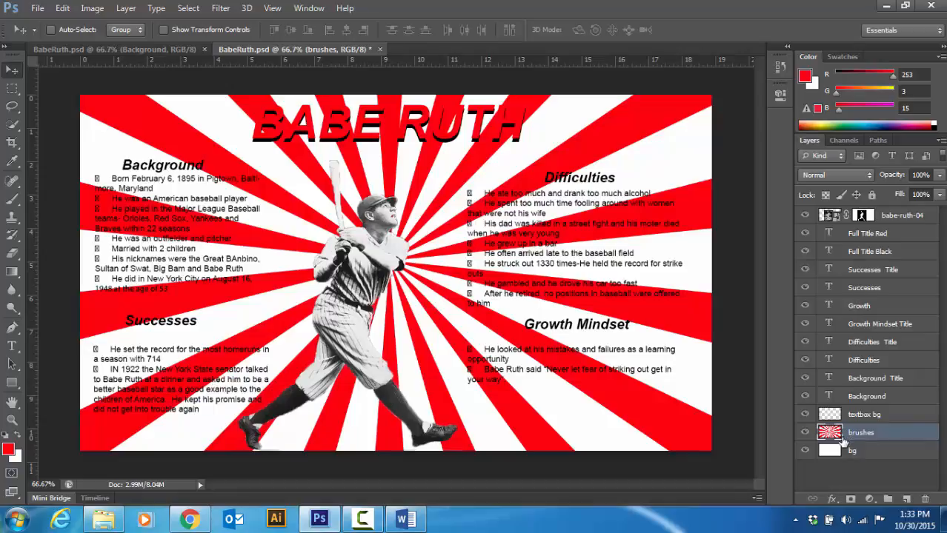
- Undo the red sunburst and stamp a dark blue one (RGB 9, 77, 134) centred behind the player on the brushes layer
key(ctrl+z)
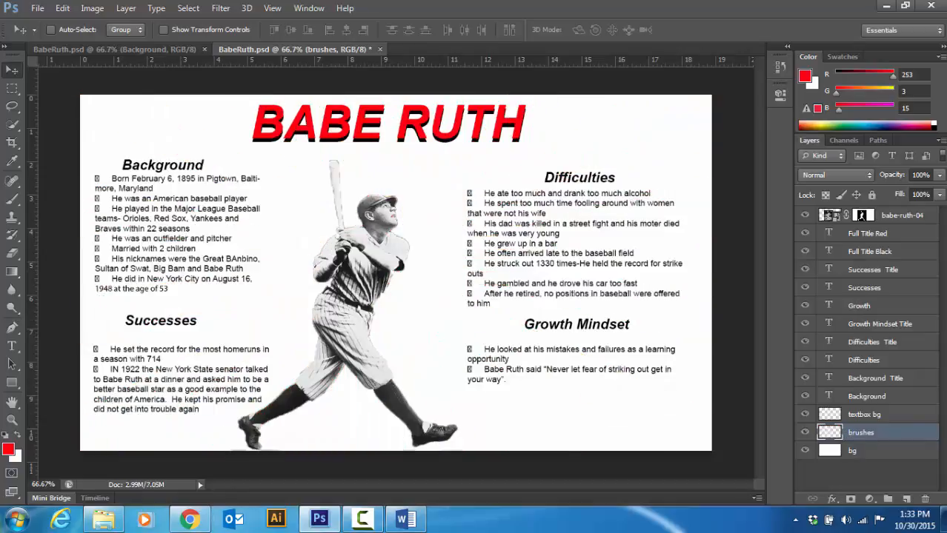
click(884, 124)
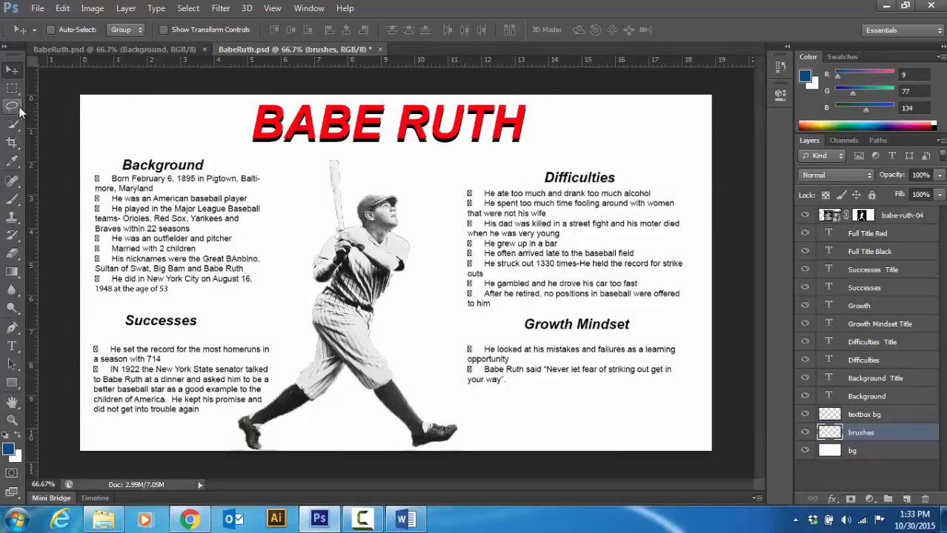
click(12, 199)
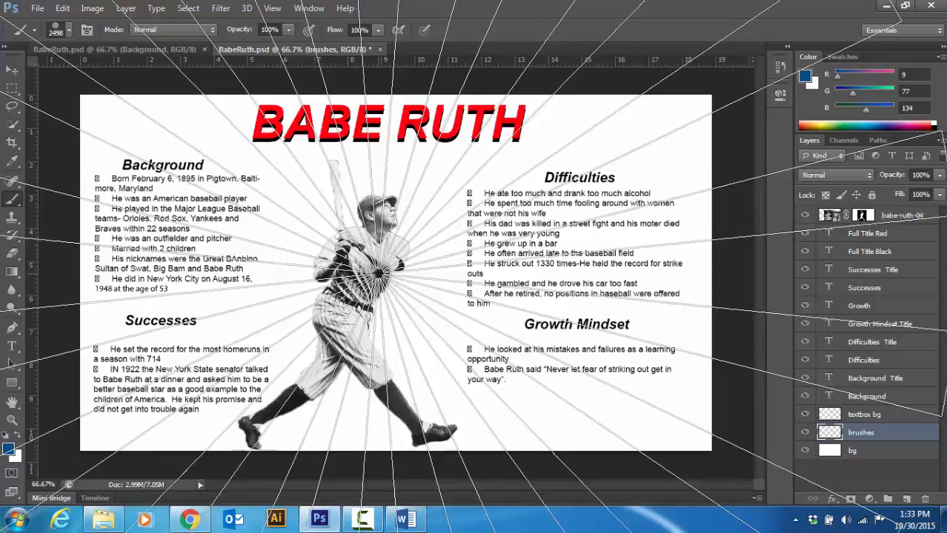
click(378, 272)
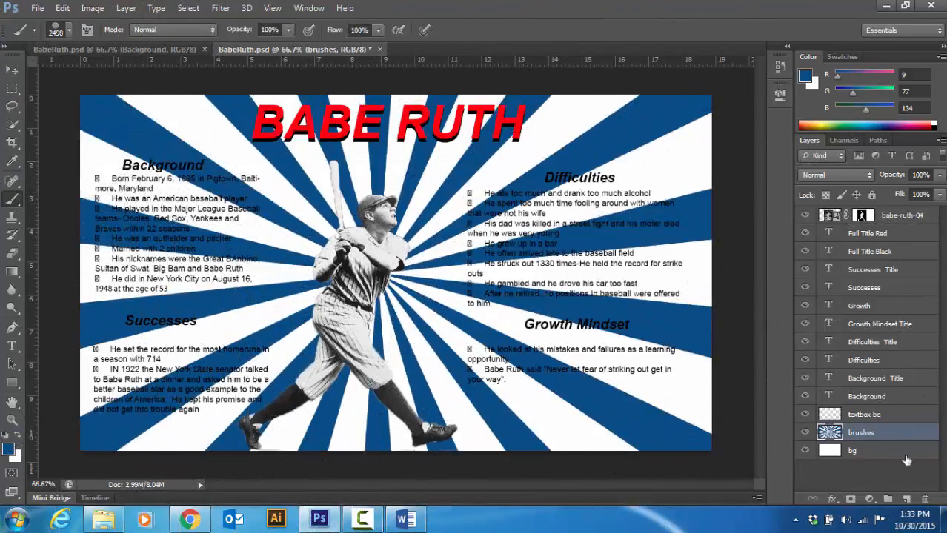
- On the textbox bg layer, make one combined rectangular selection around the Background, Successes, Difficulties and Growth Mindset body texts
click(880, 417)
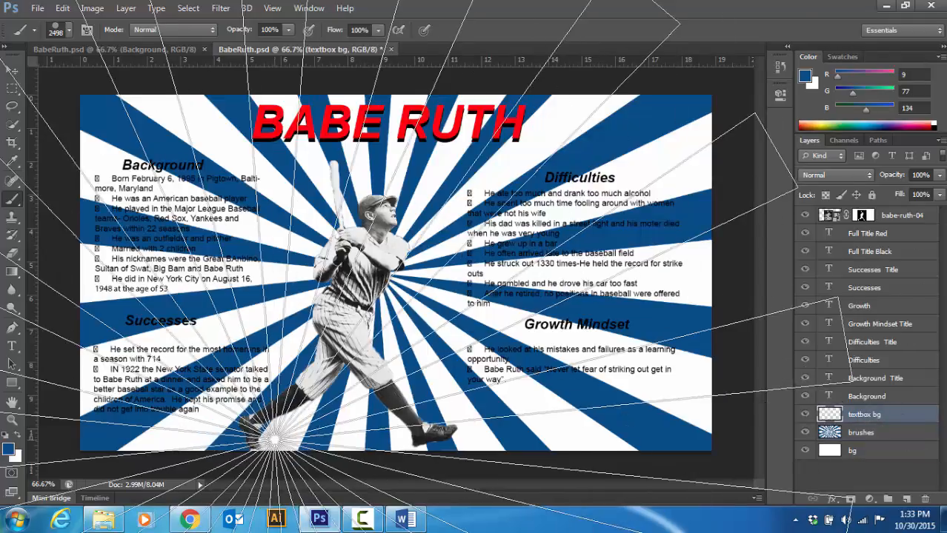
click(12, 88)
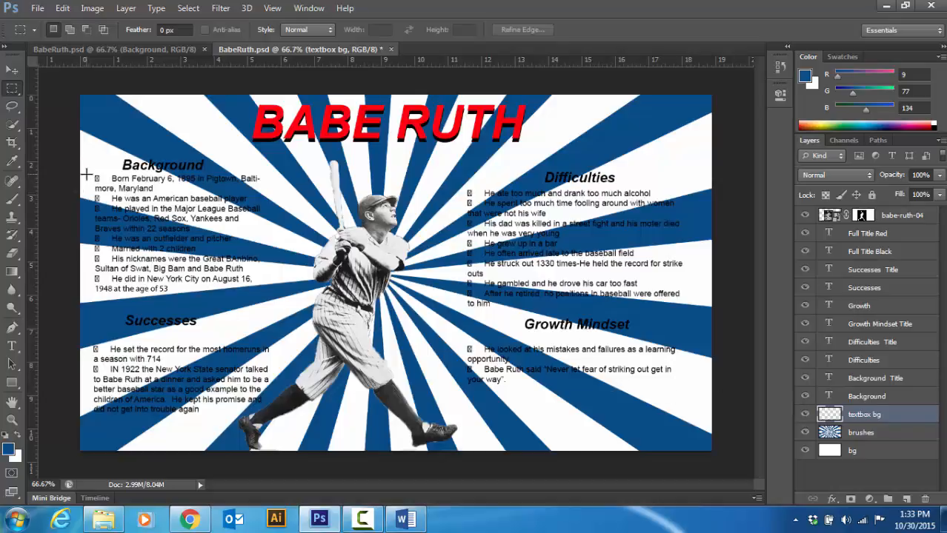
drag(90, 171, 272, 302)
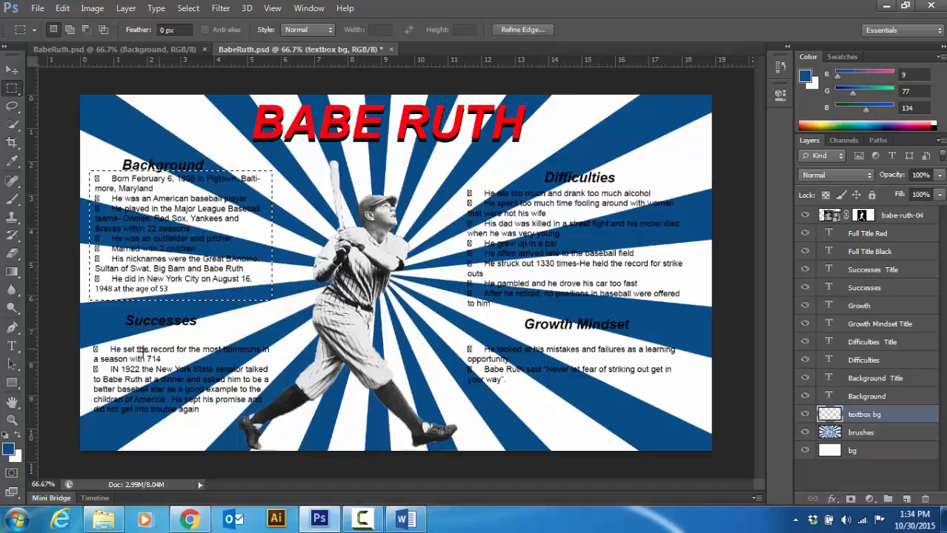
key(shift)
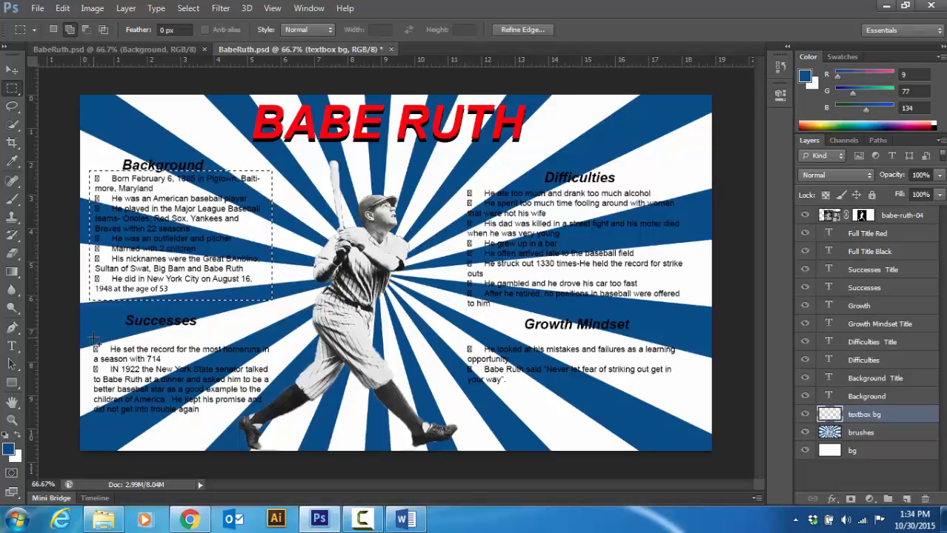
drag(93, 336, 275, 429)
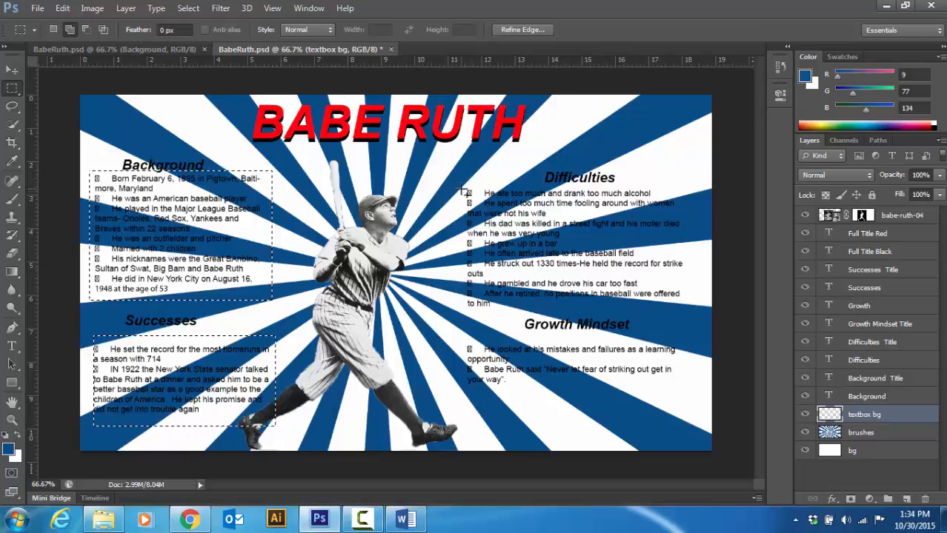
drag(460, 190, 688, 314)
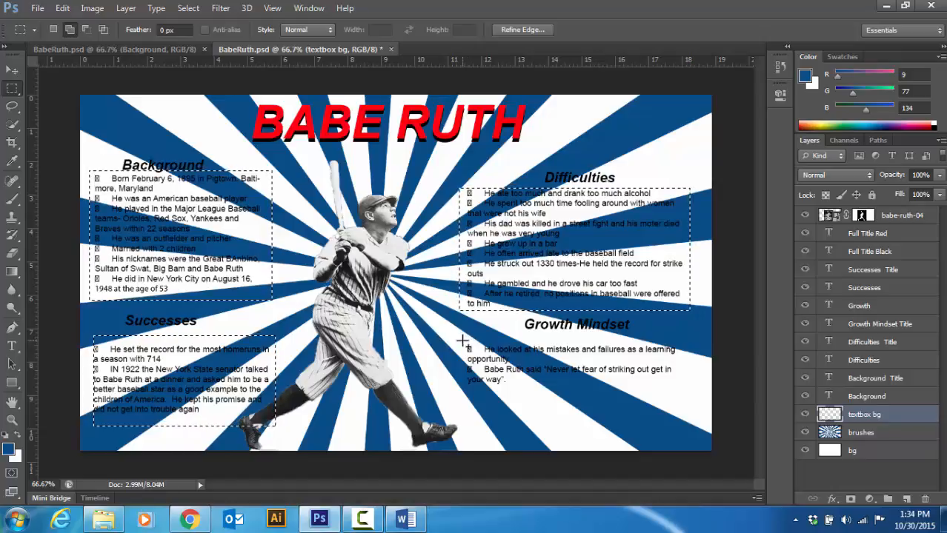
drag(463, 341, 689, 405)
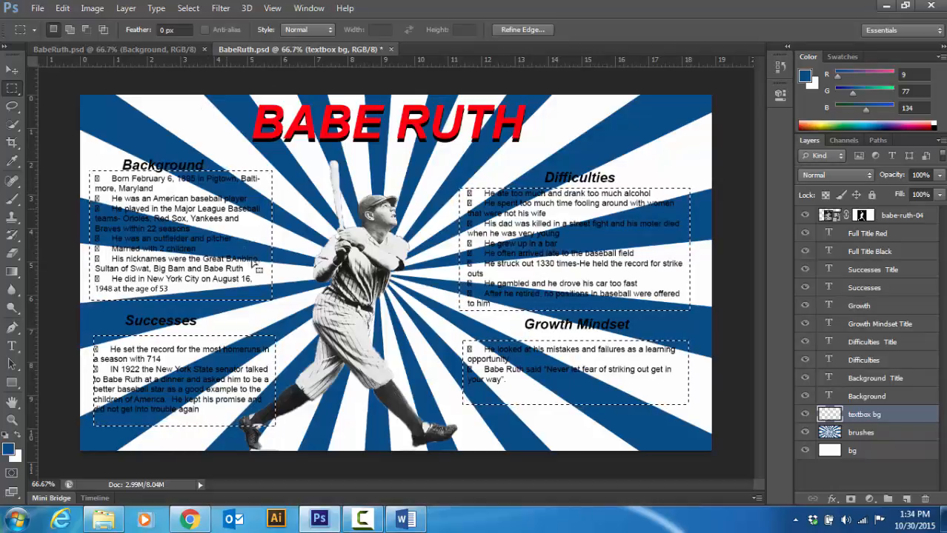
- Fill the four selected text areas with white
click(63, 8)
click(98, 195)
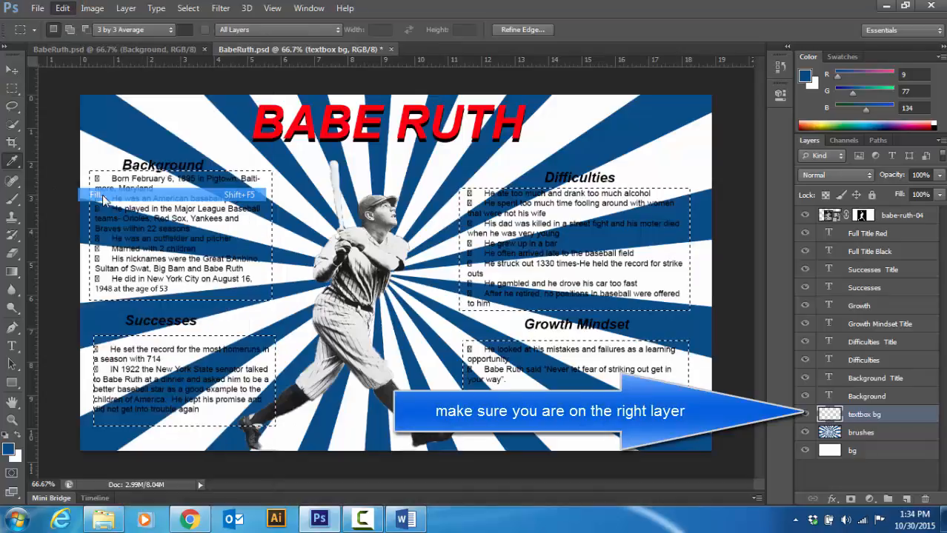
click(460, 154)
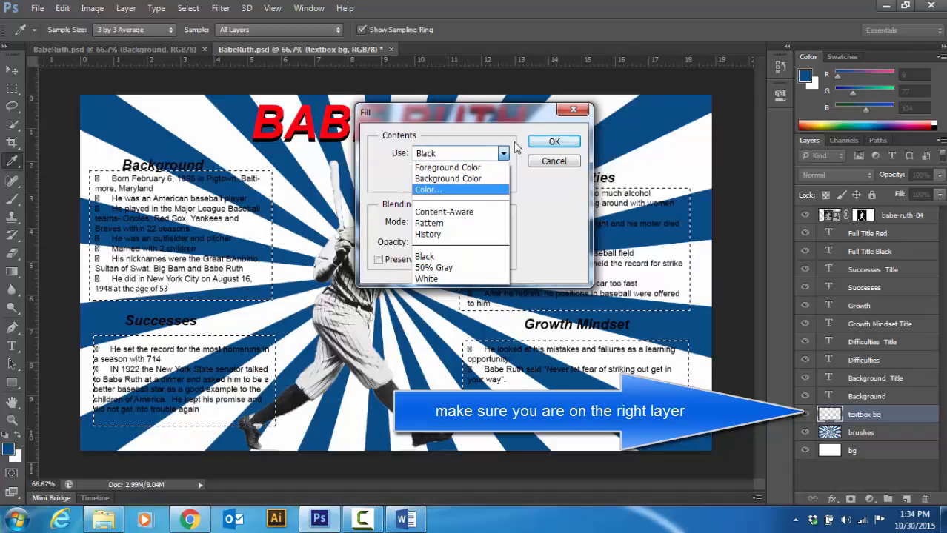
click(436, 280)
click(554, 141)
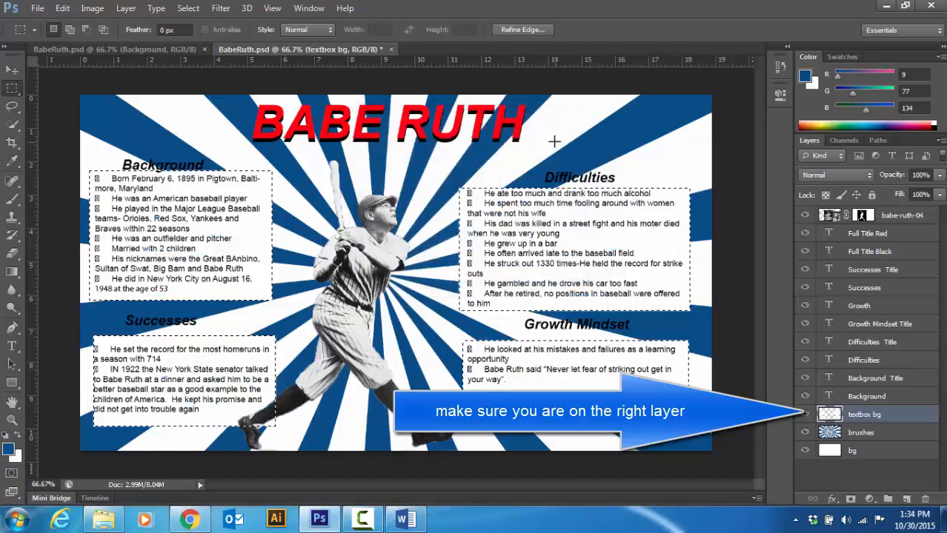
- Clear the selection and save the poster
click(187, 9)
click(192, 39)
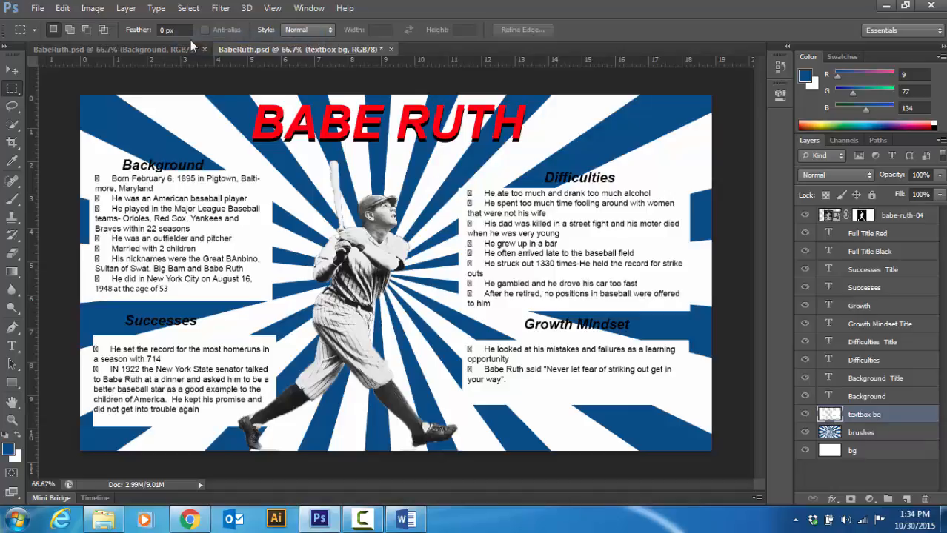
key(ctrl+s)
- Switch to the other BabeRuth.psd document with the red sunburst and open the layer style settings of the Successes Title layer
click(131, 48)
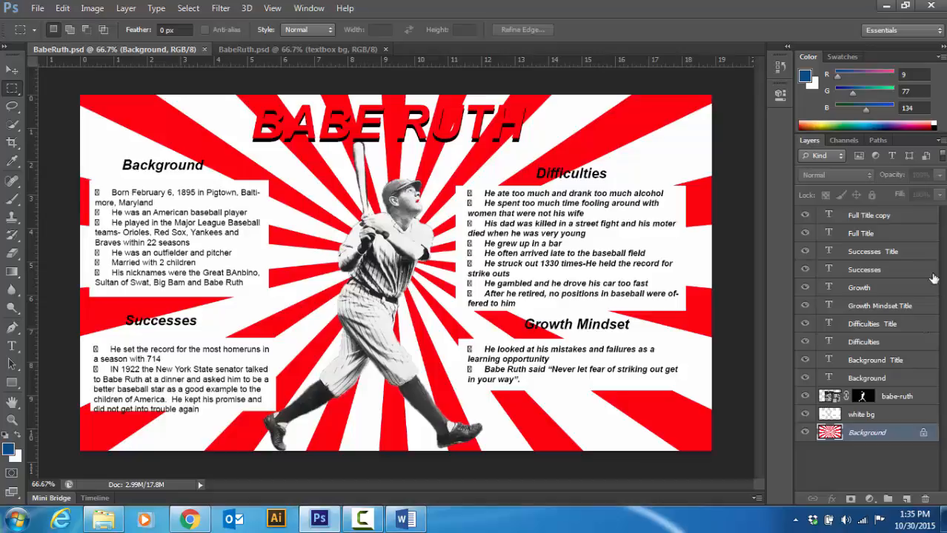
click(867, 237)
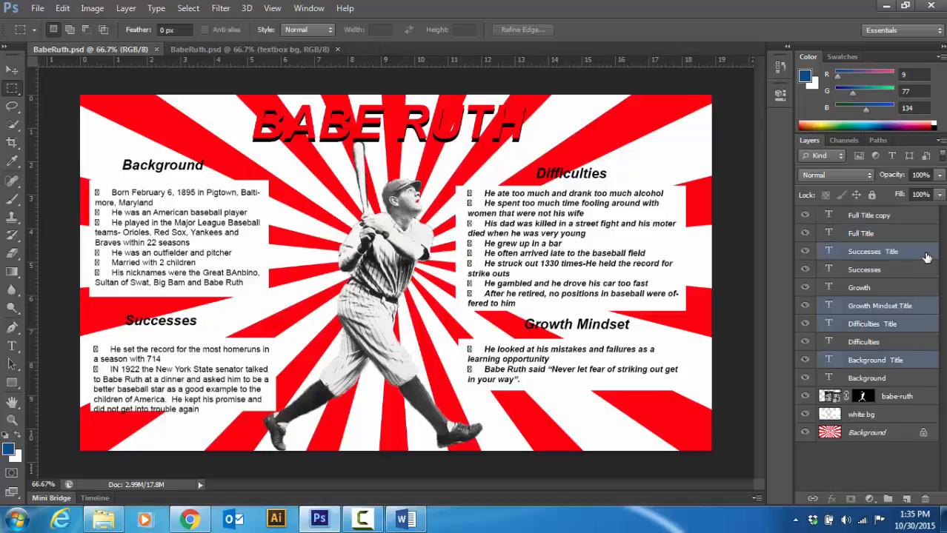
double_click(926, 257)
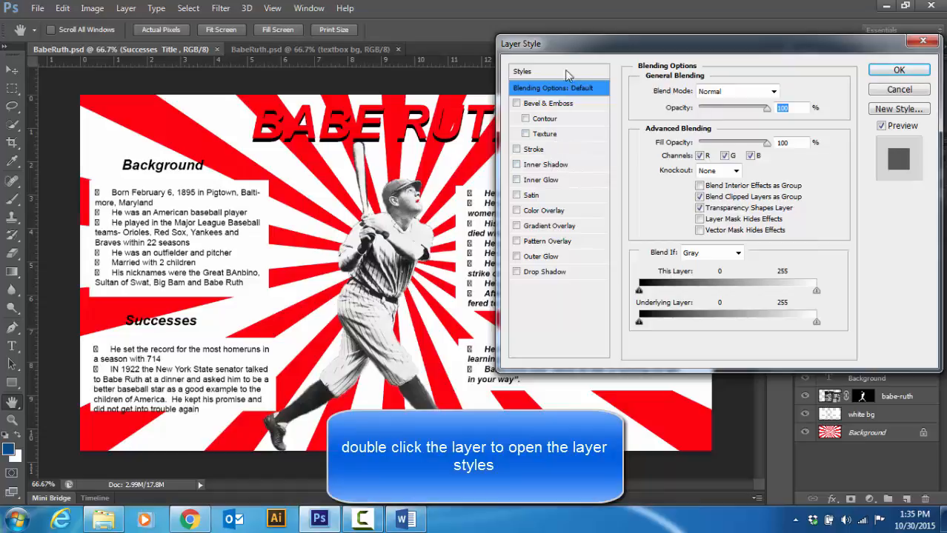
drag(565, 46, 417, 98)
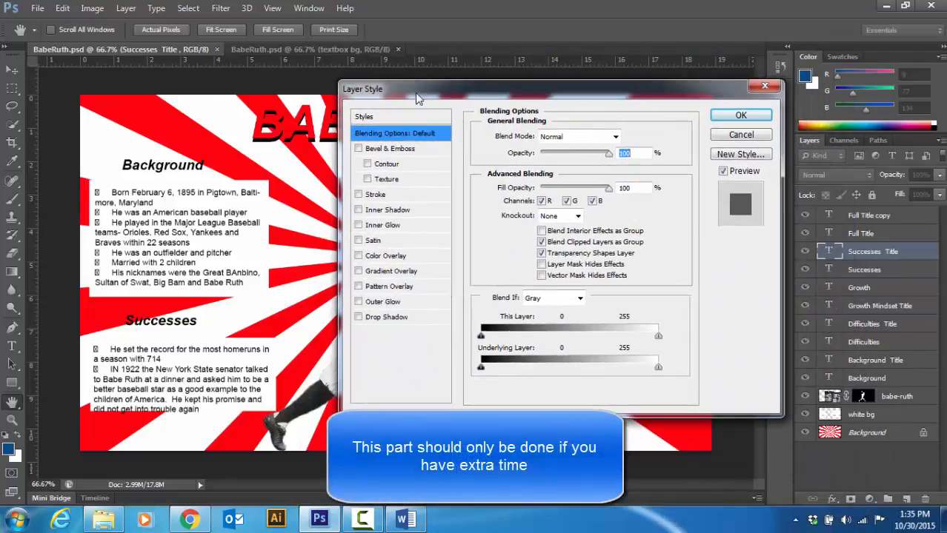
- Add a 1 px outside stroke to the Successes title, leaving Bevel & Emboss off
click(360, 149)
click(359, 149)
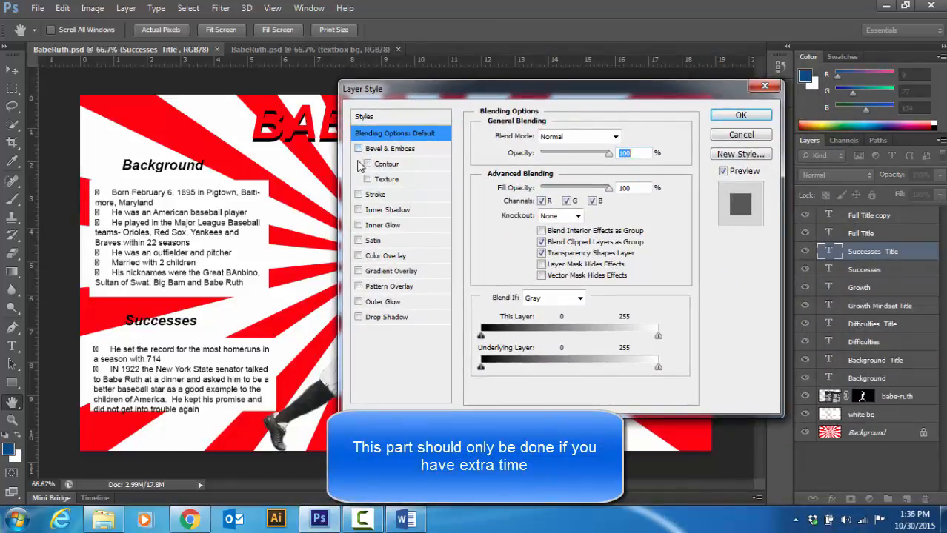
click(358, 195)
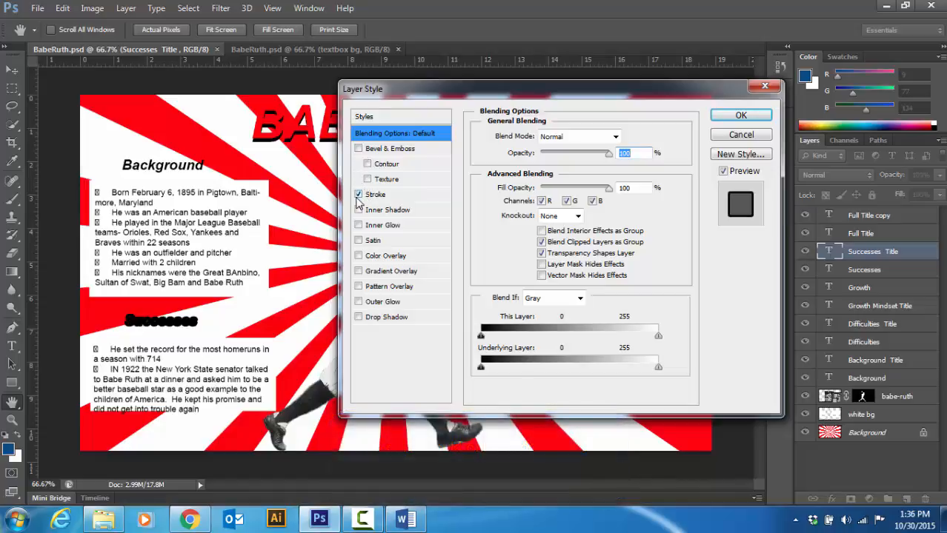
click(376, 196)
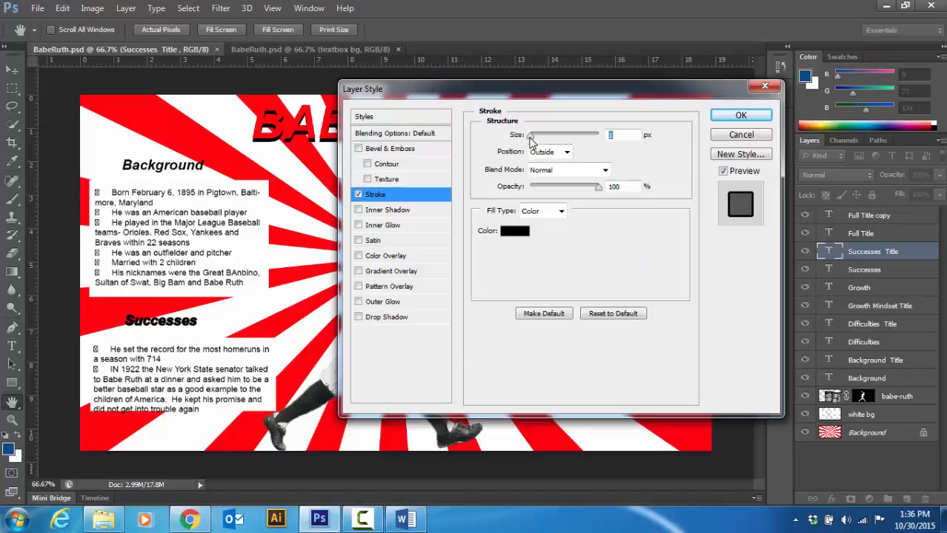
- Set the Successes title's stroke color to red (fa0309)
click(515, 230)
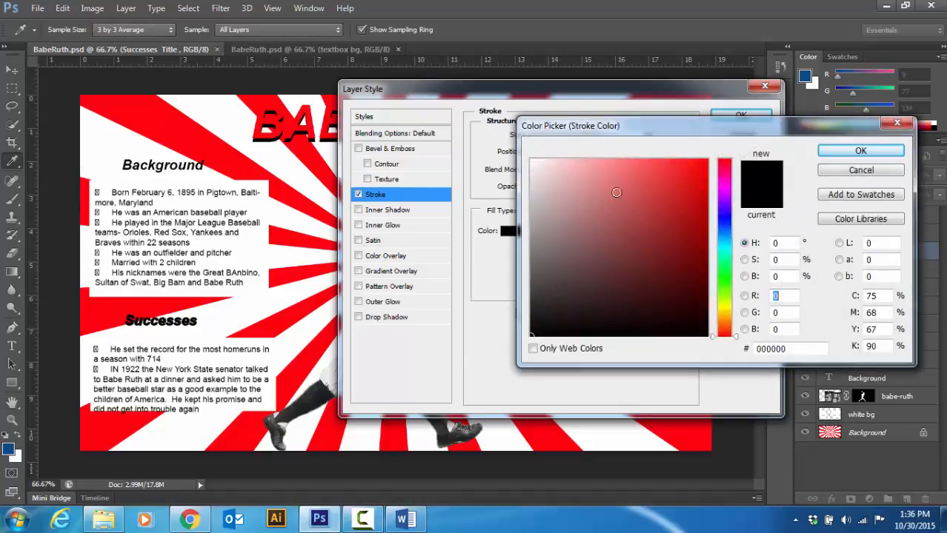
click(726, 162)
click(702, 162)
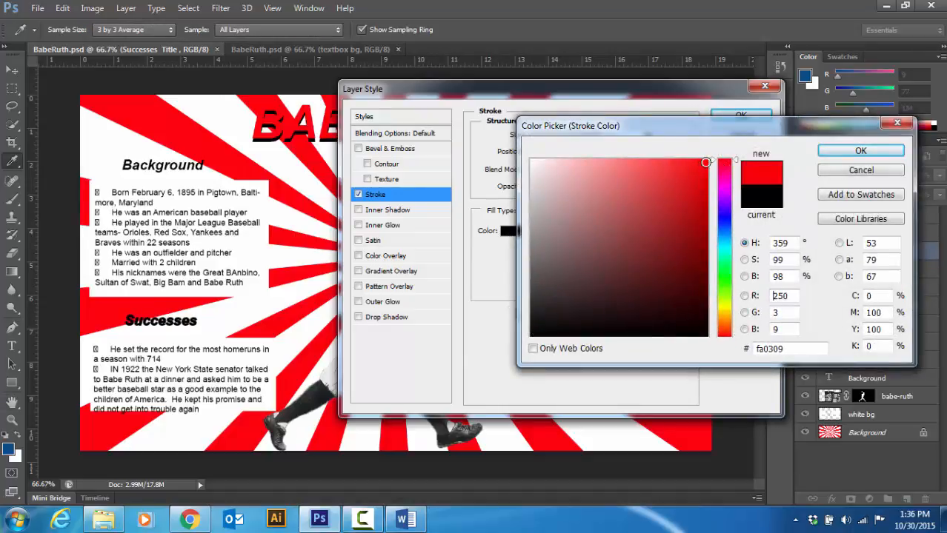
click(831, 153)
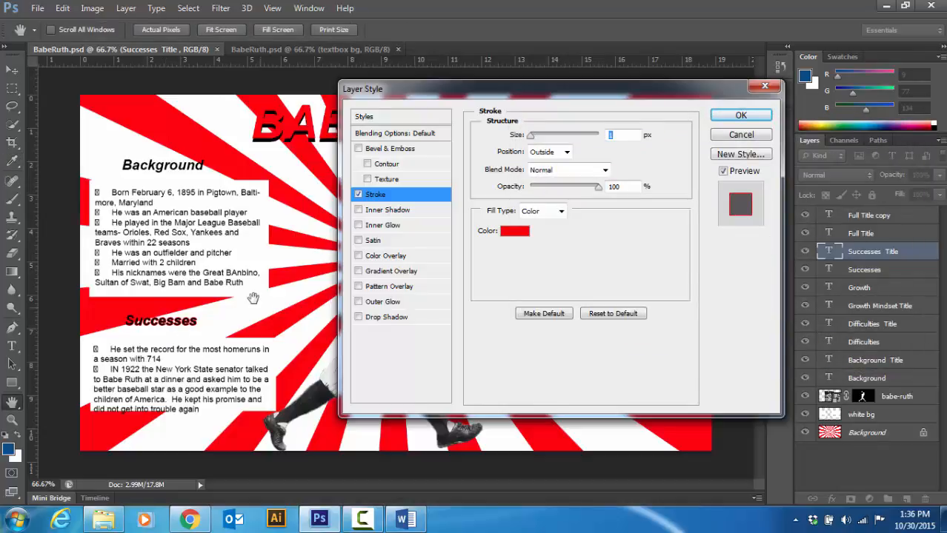
- Set the Successes title's stroke color to blue (2003fa) and add a drop shadow
click(515, 231)
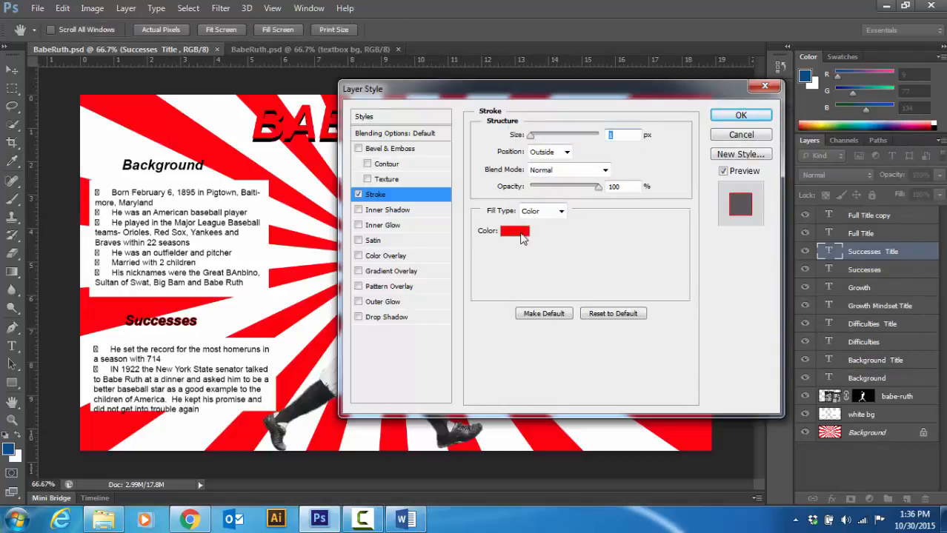
click(724, 217)
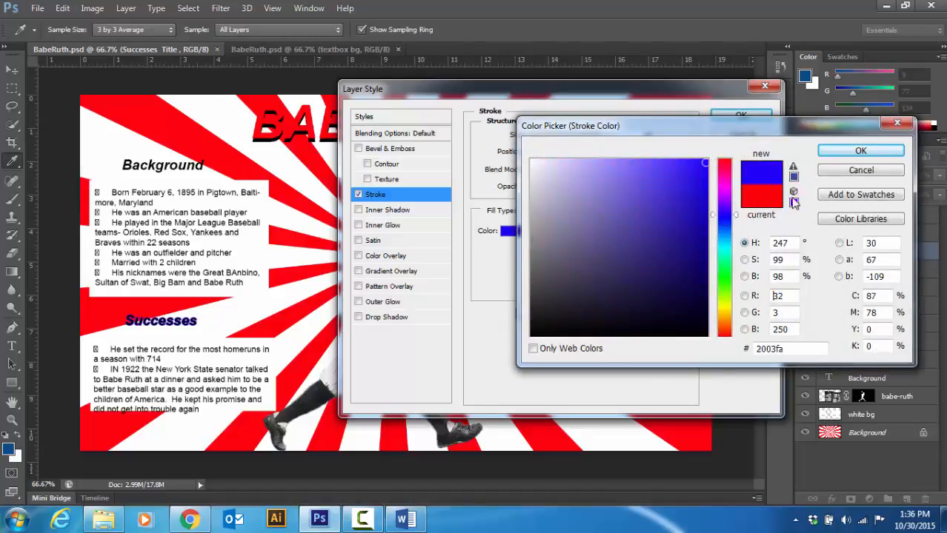
click(841, 152)
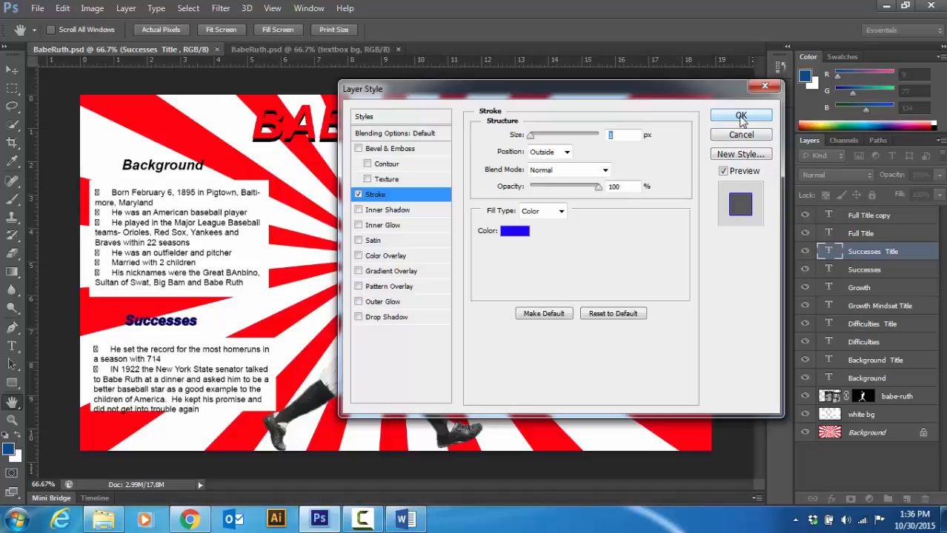
click(360, 318)
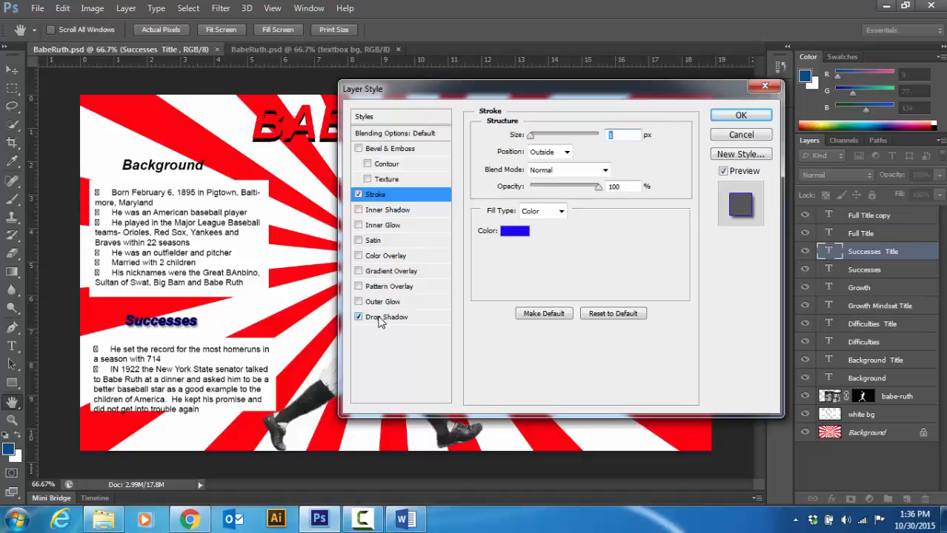
click(733, 118)
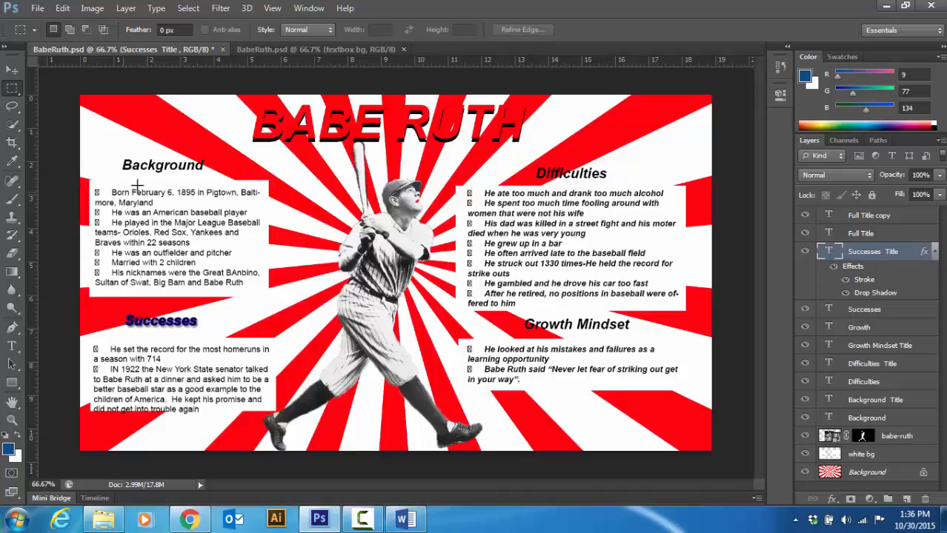
- Copy the layer style of Successes Title onto the Growth Mindset Title layer
right_click(925, 252)
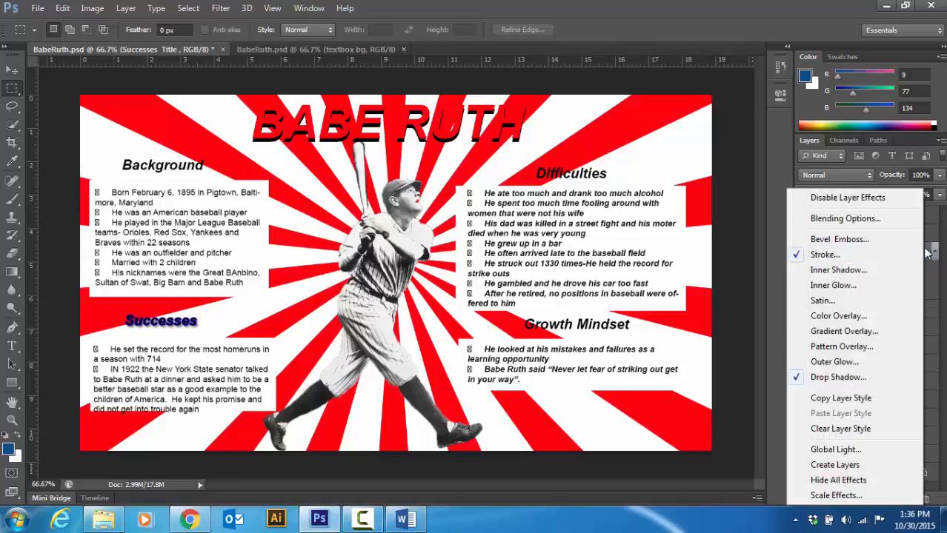
click(840, 398)
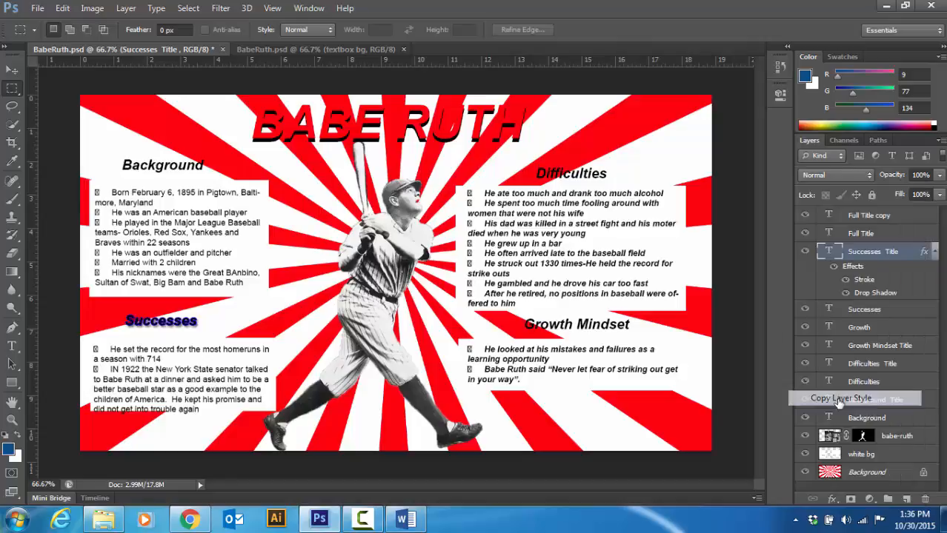
click(917, 345)
right_click(908, 346)
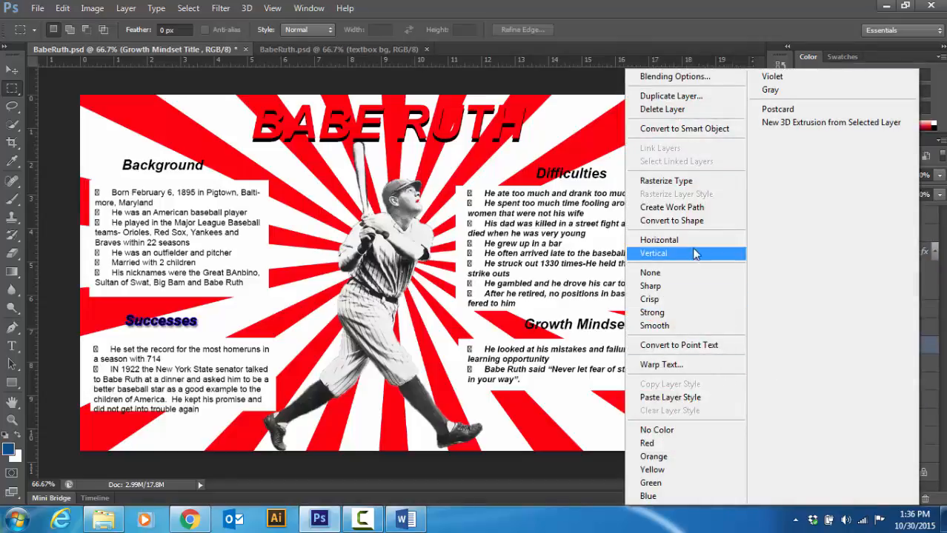
click(670, 397)
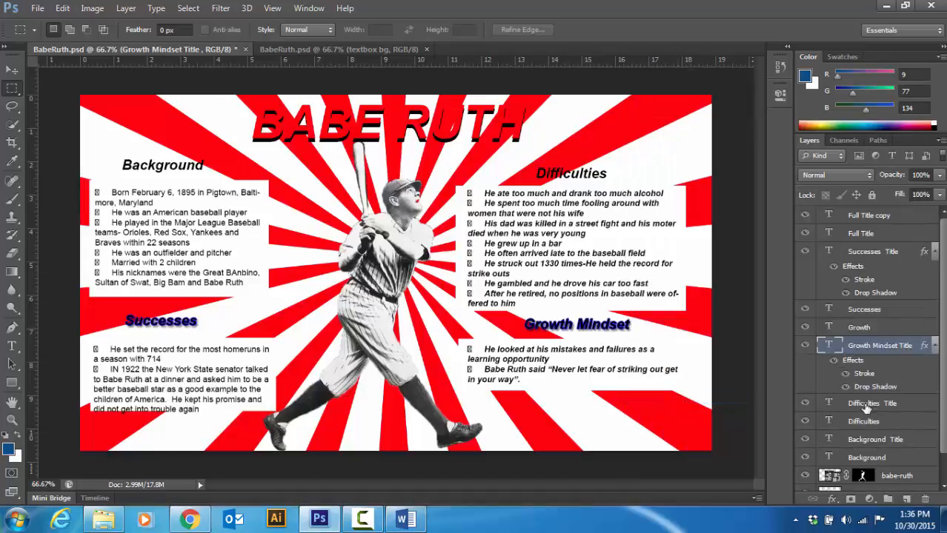
- Paste the copied layer style onto the Difficulties Title layer
click(889, 406)
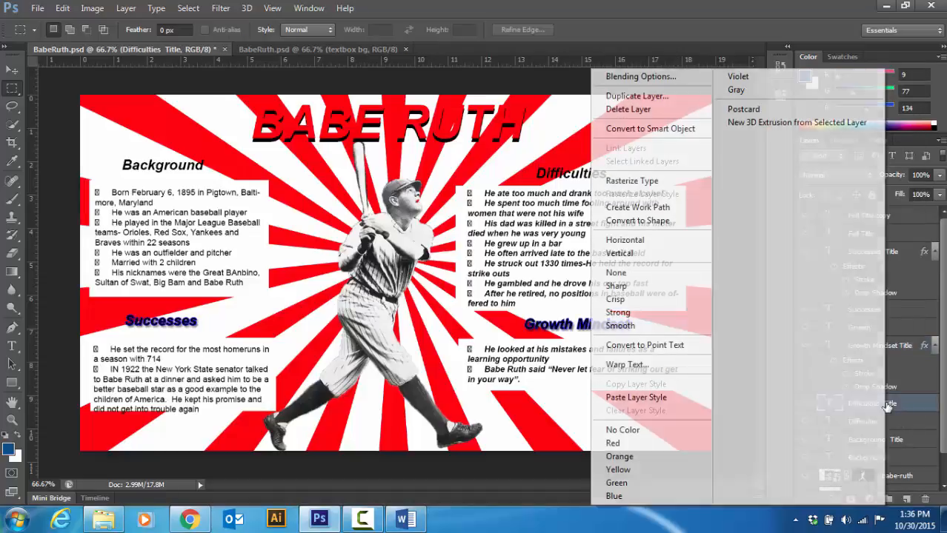
right_click(889, 407)
click(656, 397)
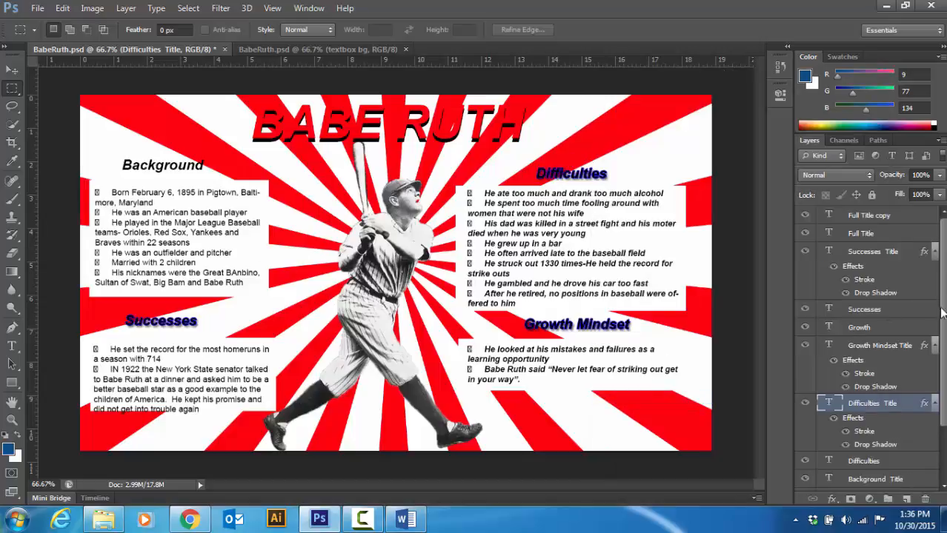
- Paste the copied layer style onto the Background Title layer
scroll(922, 438, down, 2)
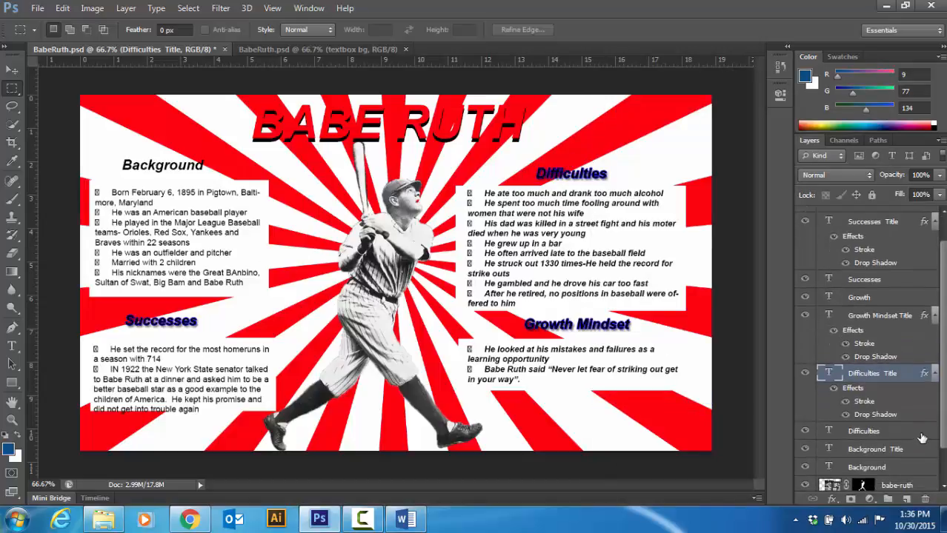
click(906, 450)
right_click(905, 450)
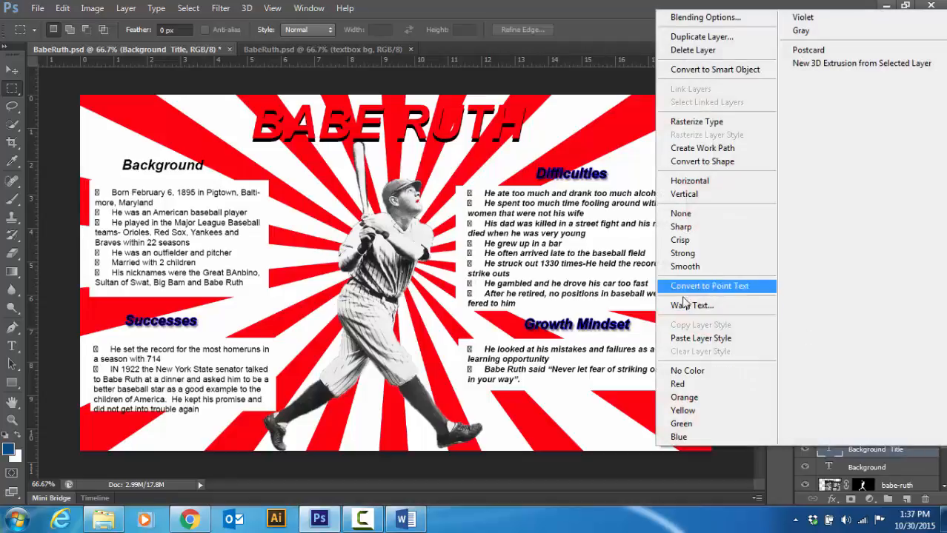
click(684, 342)
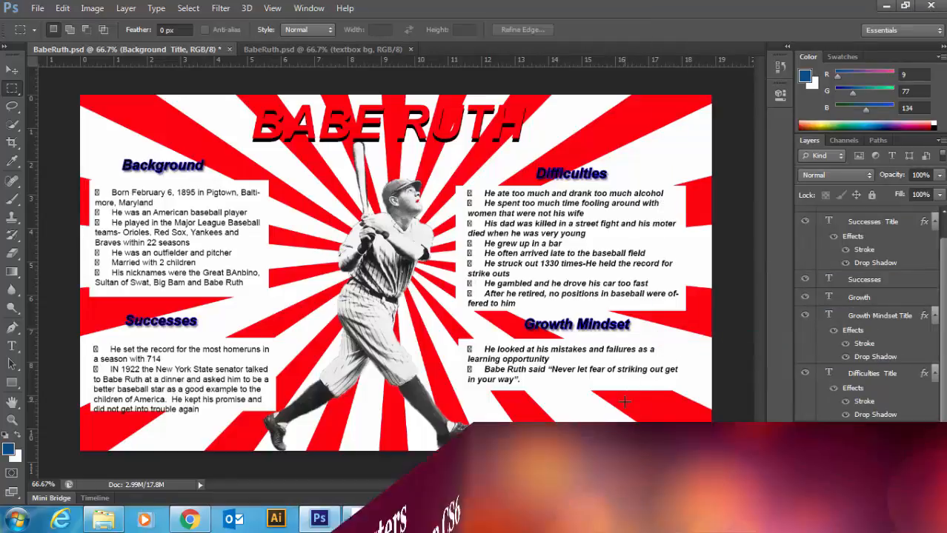
- Undo the layer style pastes on the Background Title and Difficulties Title layers
key(ctrl+alt+z)
key(ctrl+alt+z)
key(ctrl+alt+z)
key(ctrl+alt+z)
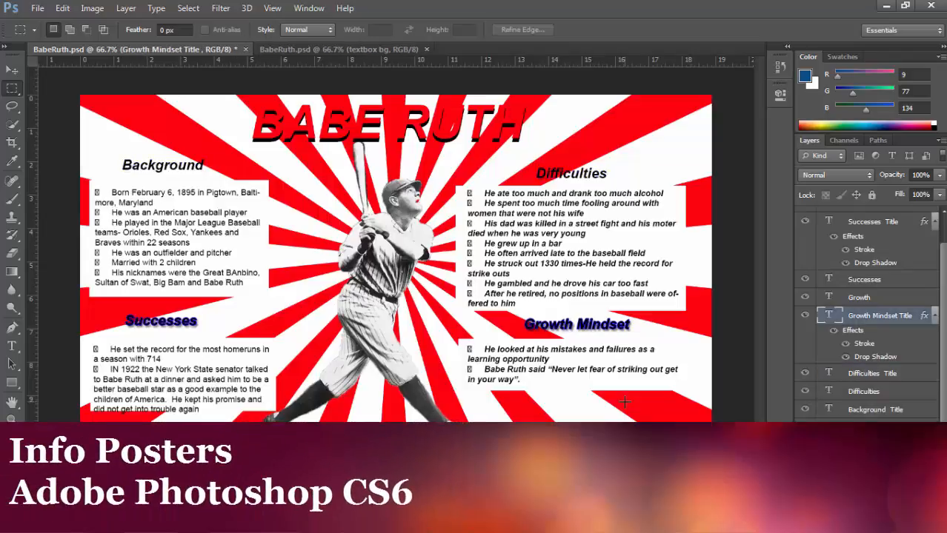